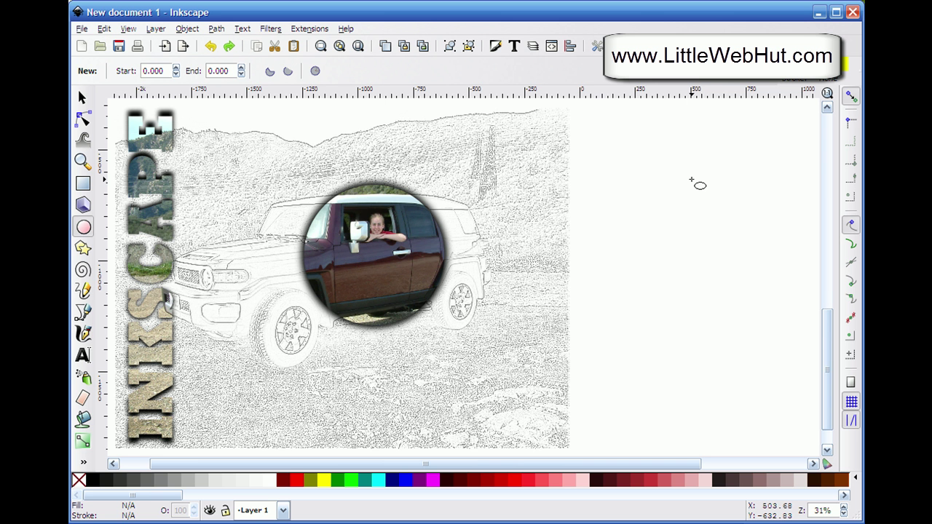
Import sample.JPG as an embedded image into an empty area below the finished example
{"action": "scroll", "coordinate": [691, 179], "scroll_direction": "down", "scroll_amount": 5}
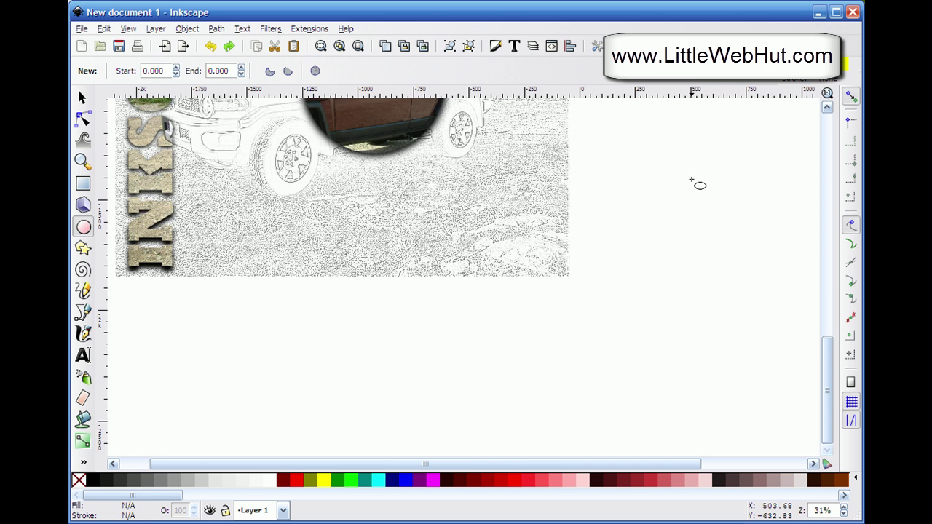
{"action": "scroll", "coordinate": [696, 182], "scroll_direction": "down", "scroll_amount": 5}
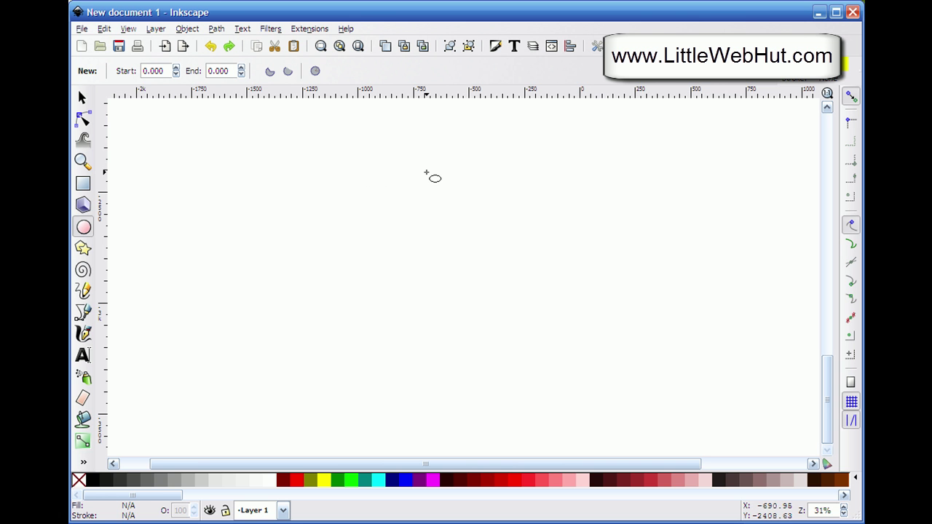
{"action": "left_click", "coordinate": [82, 31]}
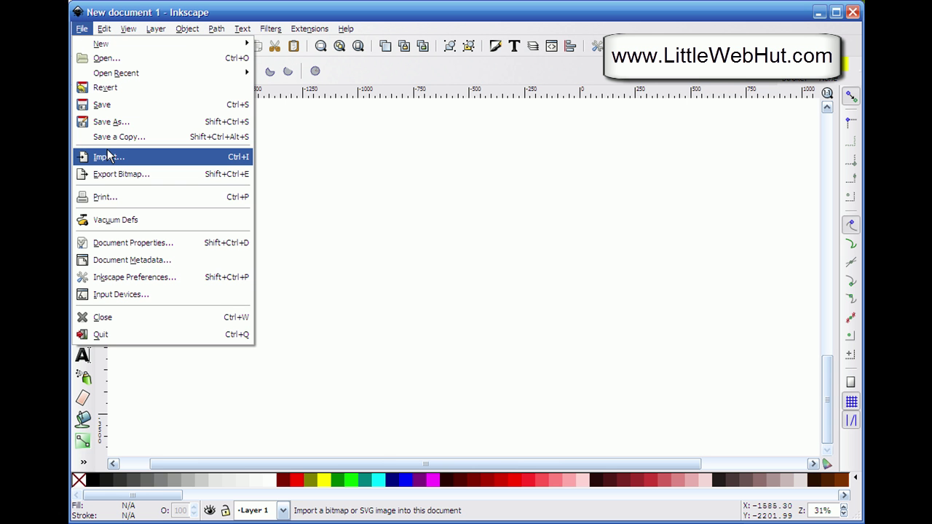
{"action": "left_click", "coordinate": [108, 158]}
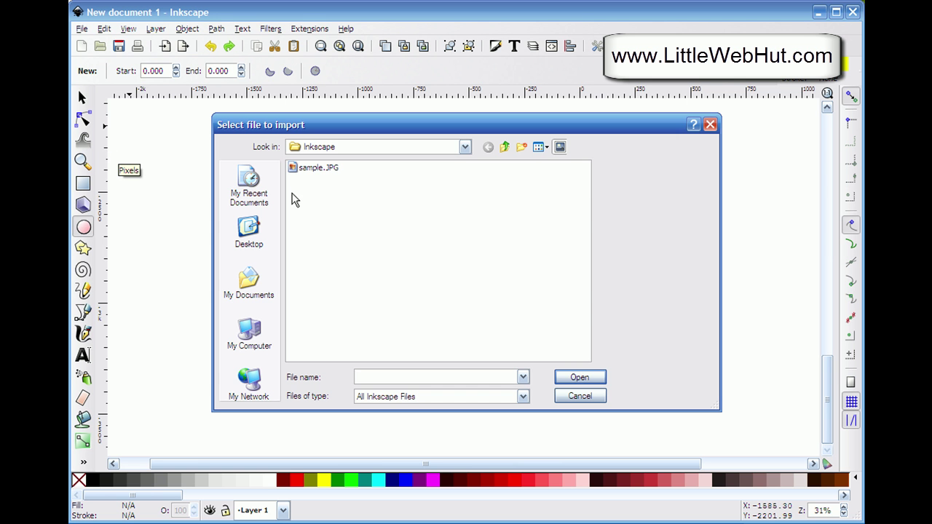
{"action": "left_click", "coordinate": [301, 172]}
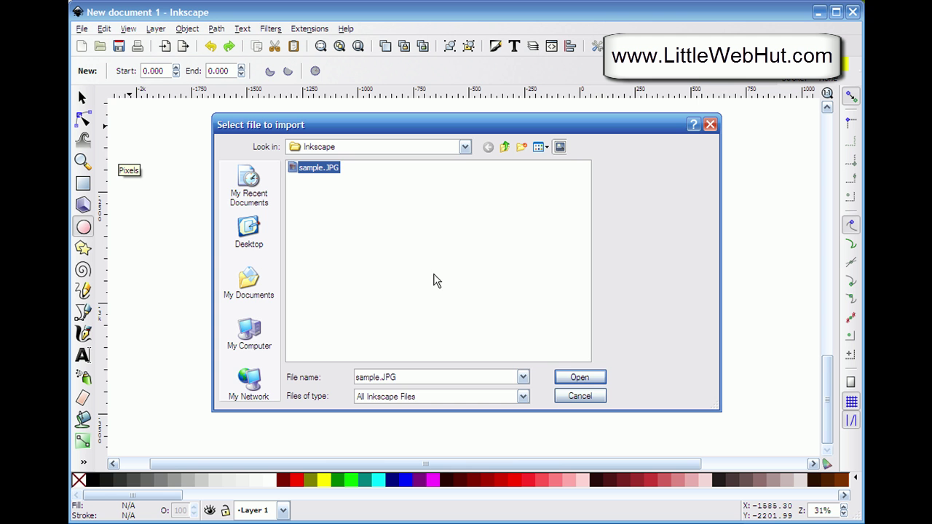
{"action": "left_click", "coordinate": [571, 379]}
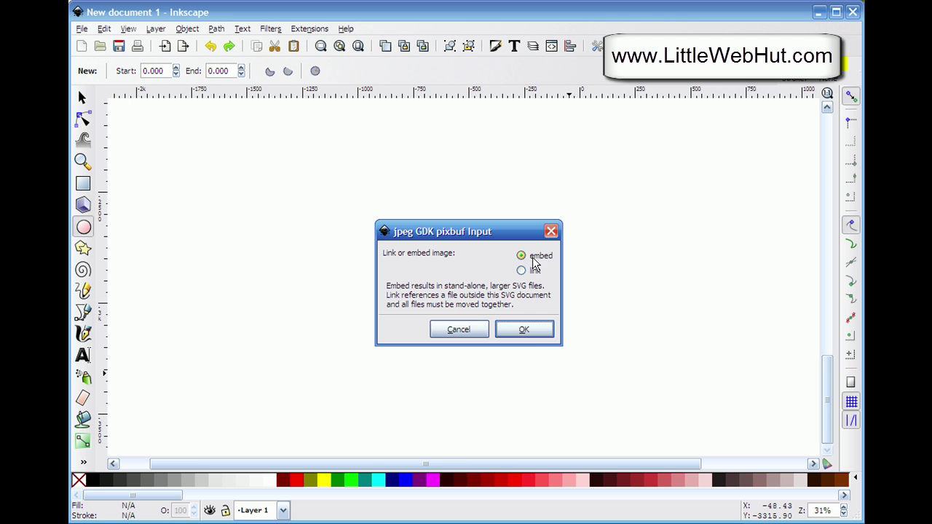
{"action": "left_click", "coordinate": [532, 334]}
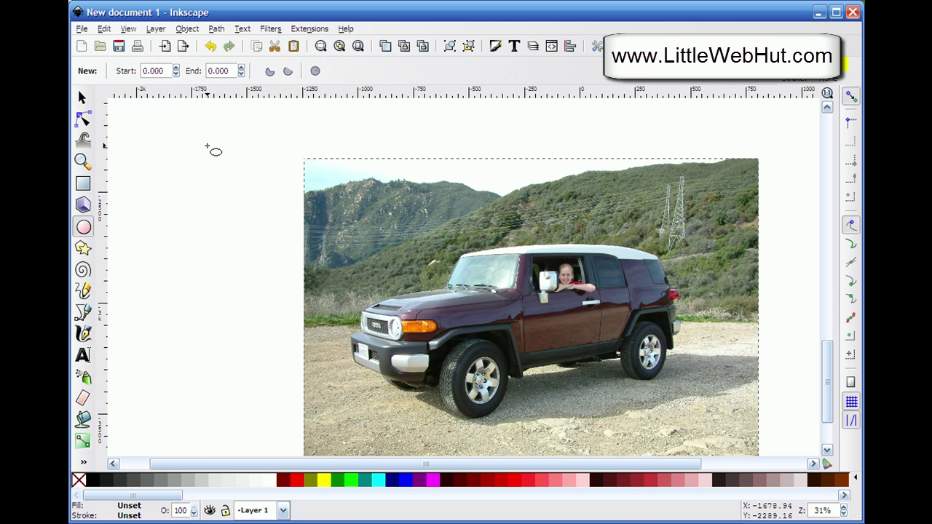
Move the imported car photo up and to the left so the whole picture fits in view
{"action": "left_click", "coordinate": [82, 97]}
{"action": "left_click", "coordinate": [481, 277]}
{"action": "left_click_drag", "start_coordinate": [466, 244], "coordinate": [279, 197]}
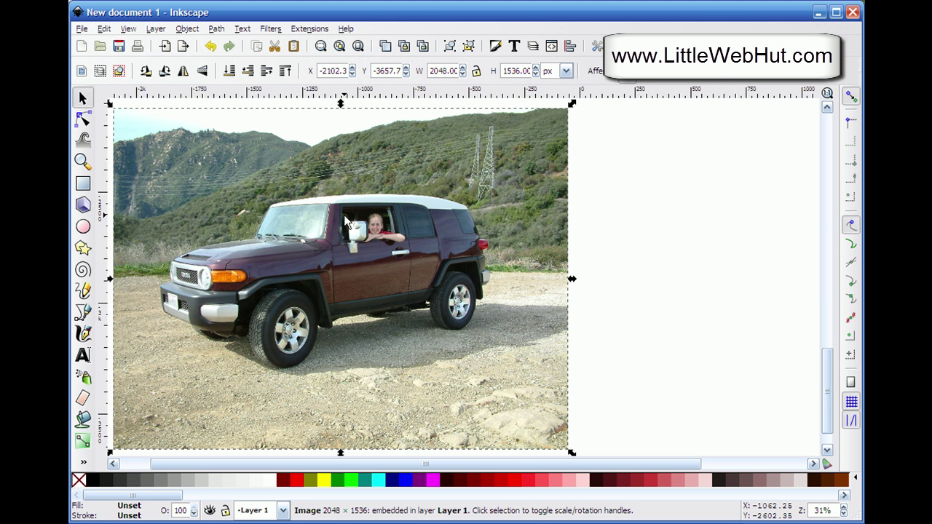
Duplicate the photo and send a copy with the Pencil image effect behind the original
{"action": "key", "text": "ctrl"}
{"action": "left_click", "coordinate": [270, 29]}
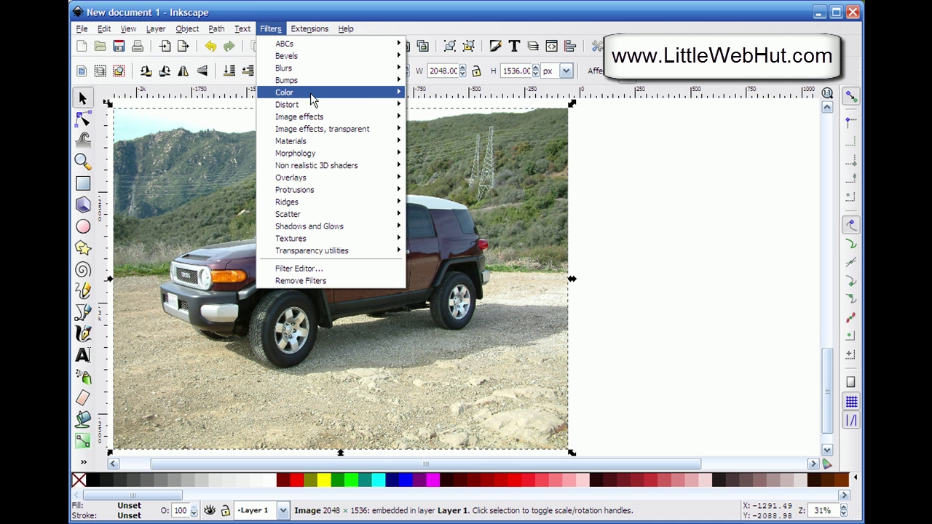
{"action": "mouse_move", "coordinate": [328, 120]}
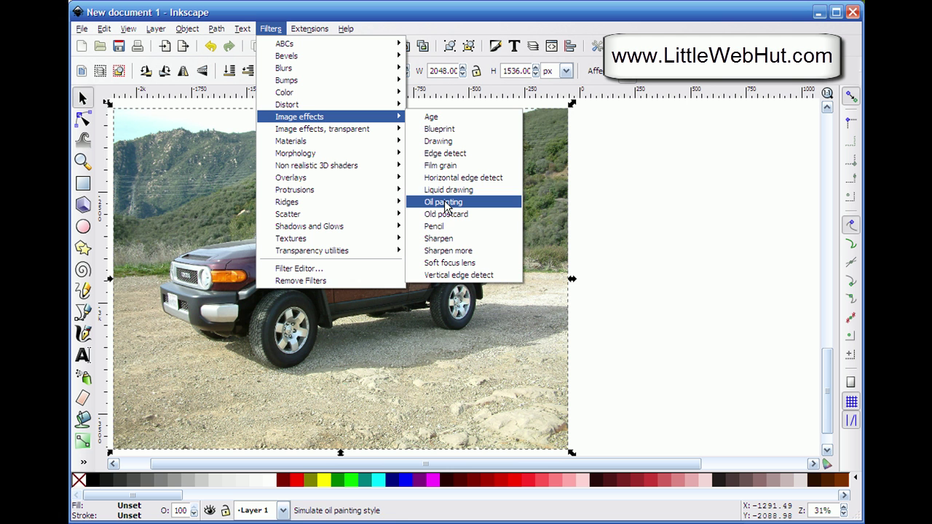
{"action": "left_click", "coordinate": [437, 226]}
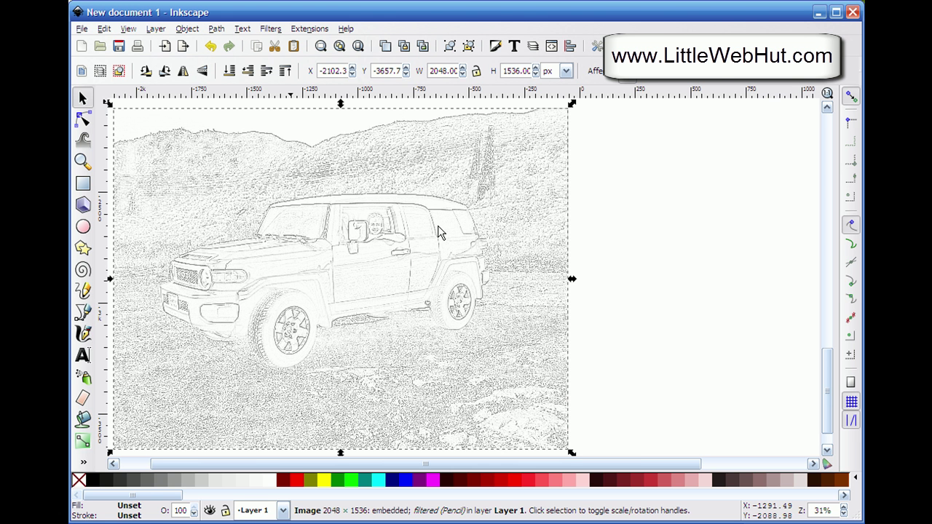
{"action": "left_click", "coordinate": [232, 75]}
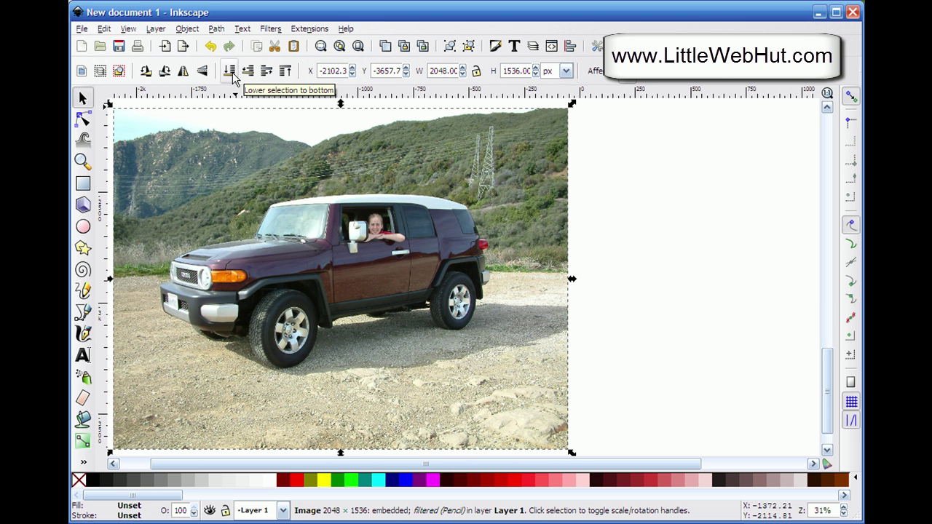
Draw a yellow circle about 600 px in diameter and position it over the car's front door and the passenger
{"action": "left_click", "coordinate": [87, 228]}
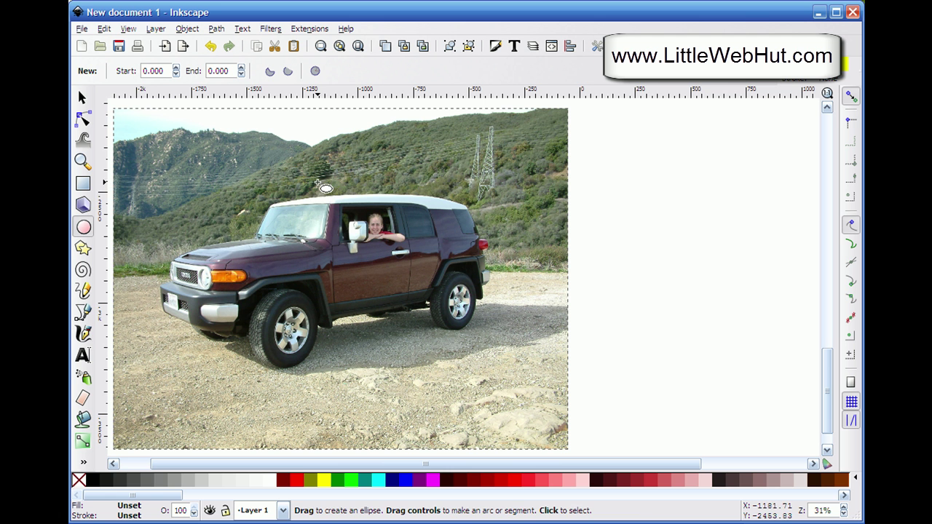
{"action": "left_click_drag", "start_coordinate": [307, 180], "coordinate": [439, 345]}
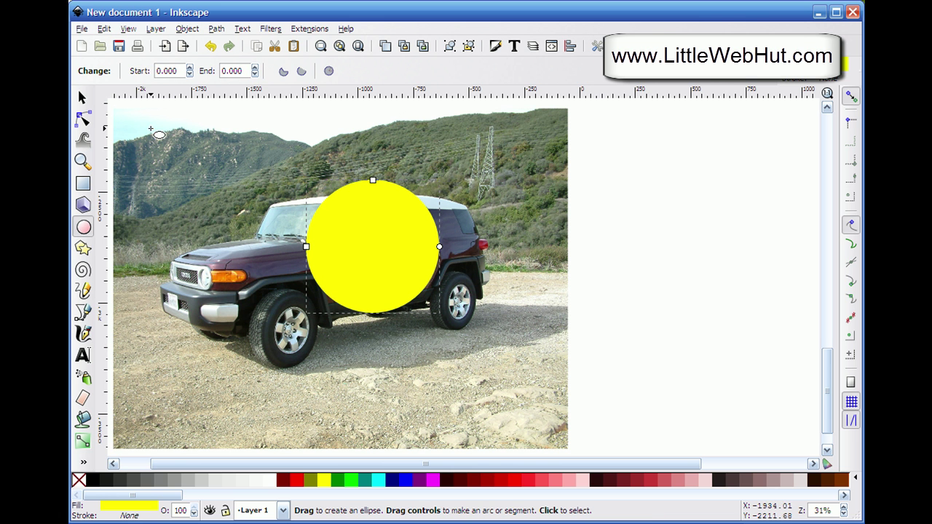
{"action": "left_click", "coordinate": [83, 97]}
{"action": "mouse_move", "coordinate": [374, 241]}
{"action": "left_mouse_down"}
{"action": "mouse_move", "coordinate": [362, 278]}
{"action": "mouse_move", "coordinate": [375, 276]}
{"action": "mouse_move", "coordinate": [373, 247]}
{"action": "left_mouse_up"}
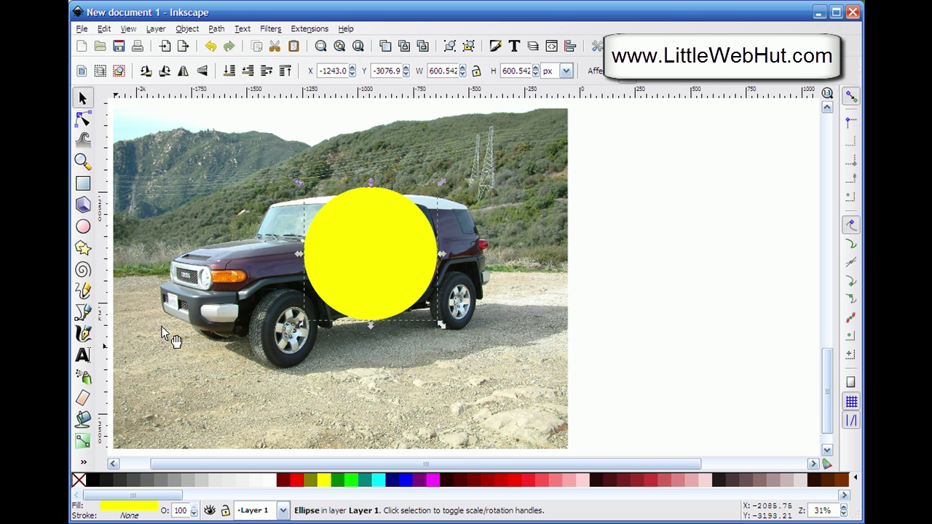
Add the text INKSCAPE in Rockwell Extra Bold, size 40, on the lower-left part of the photo
{"action": "left_click", "coordinate": [83, 356]}
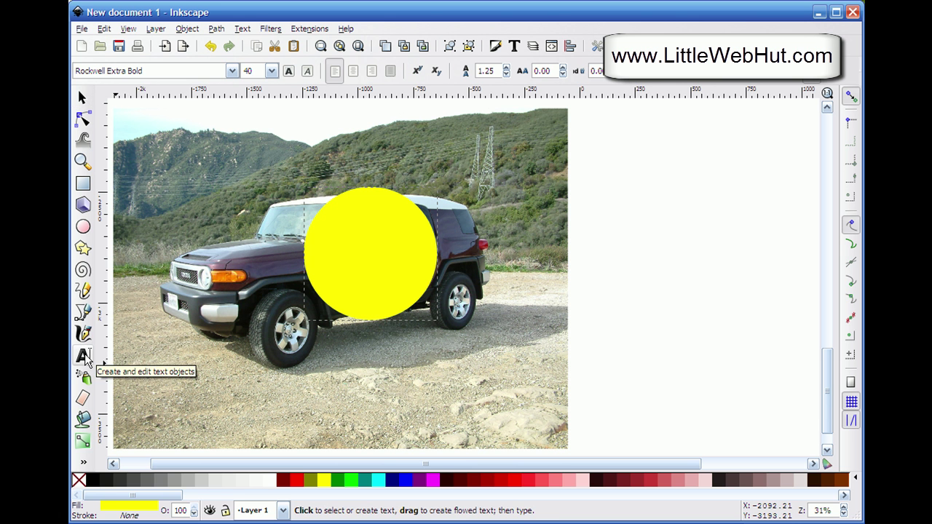
{"action": "left_click", "coordinate": [157, 394]}
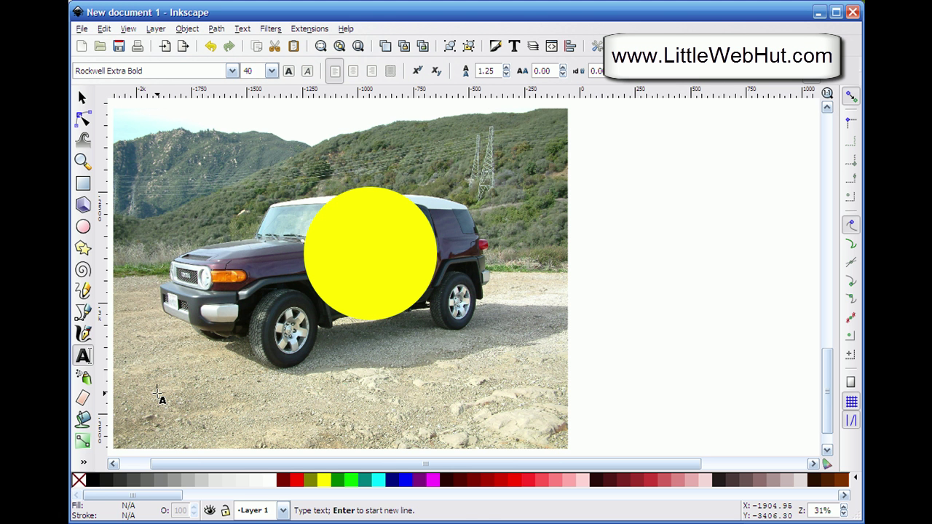
{"action": "type", "text": "INKSCAPE"}
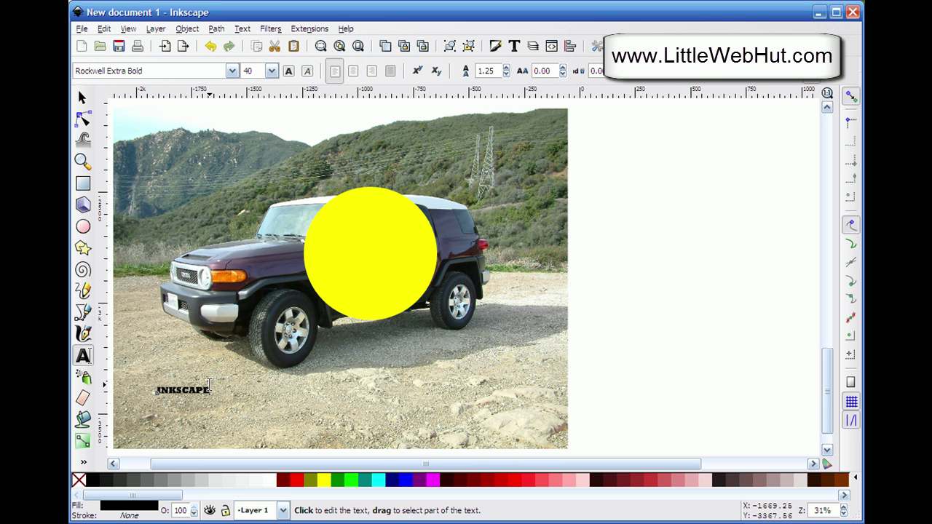
Rotate the text 90° counter-clockwise, enlarge it along the photo's left edge to about 238 × 1412 px, and fill it yellow
{"action": "left_click", "coordinate": [82, 98]}
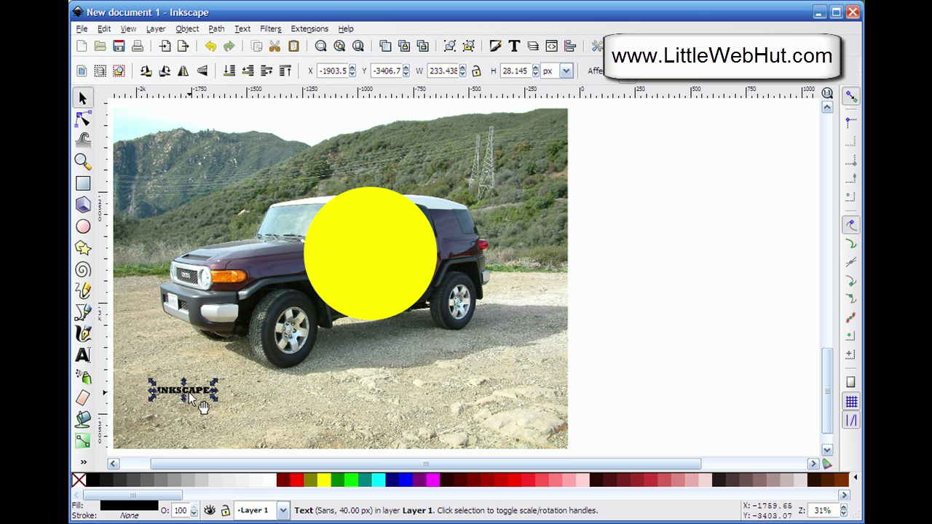
{"action": "left_click", "coordinate": [146, 73]}
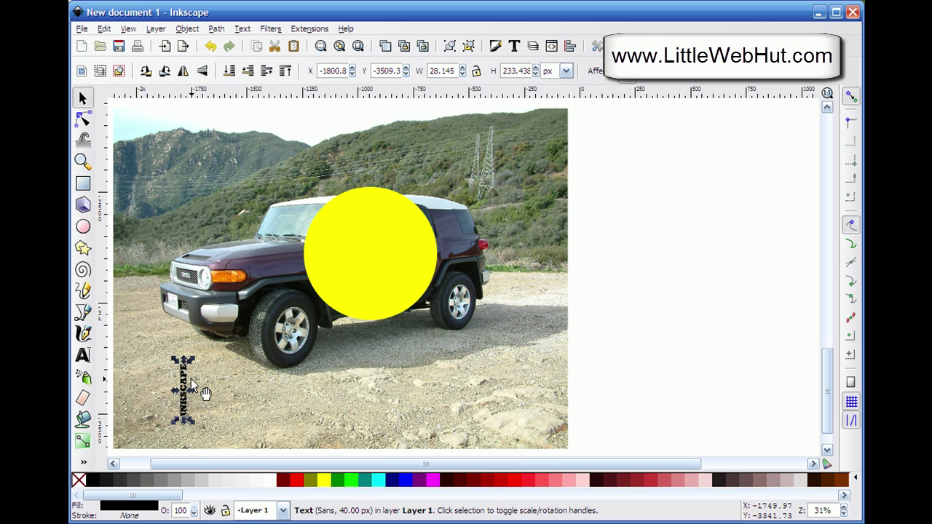
{"action": "left_click_drag", "start_coordinate": [185, 381], "coordinate": [126, 134]}
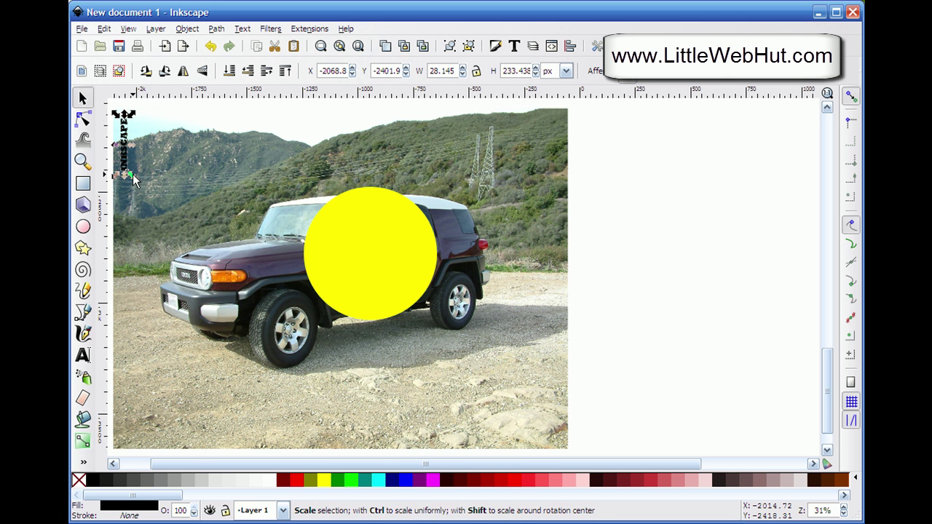
{"action": "left_click_drag", "start_coordinate": [134, 175], "coordinate": [180, 436]}
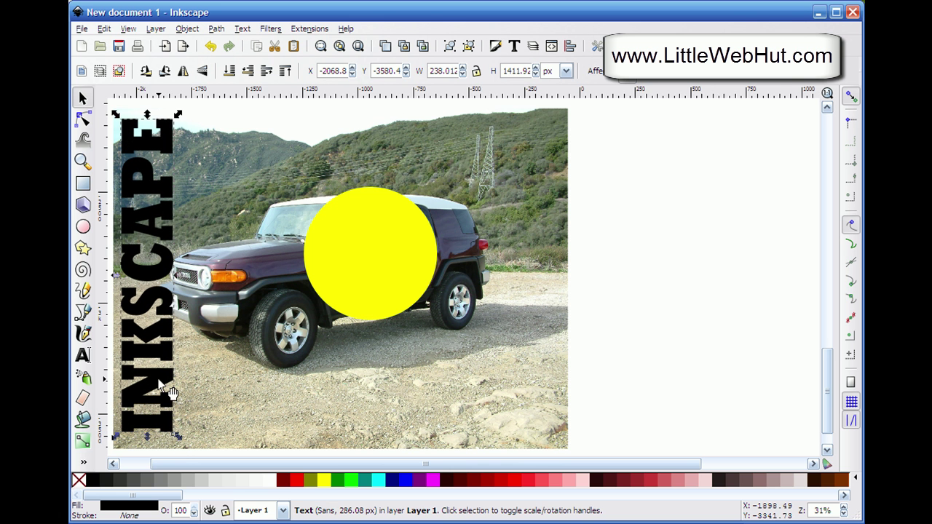
{"action": "left_click", "coordinate": [324, 481]}
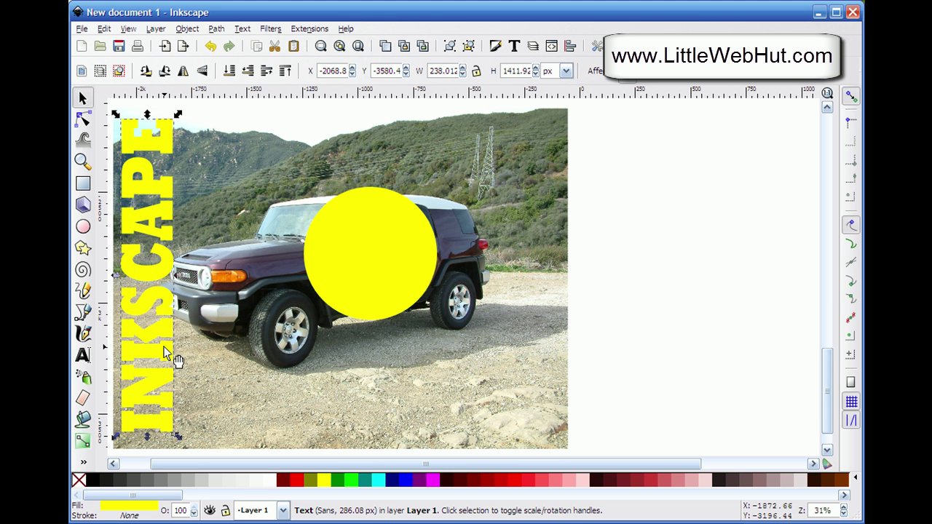
Place a black duplicate of the text behind the yellow one, enlarged about its centre to about 245 × 1451 px
{"action": "key", "text": "ctrl"}
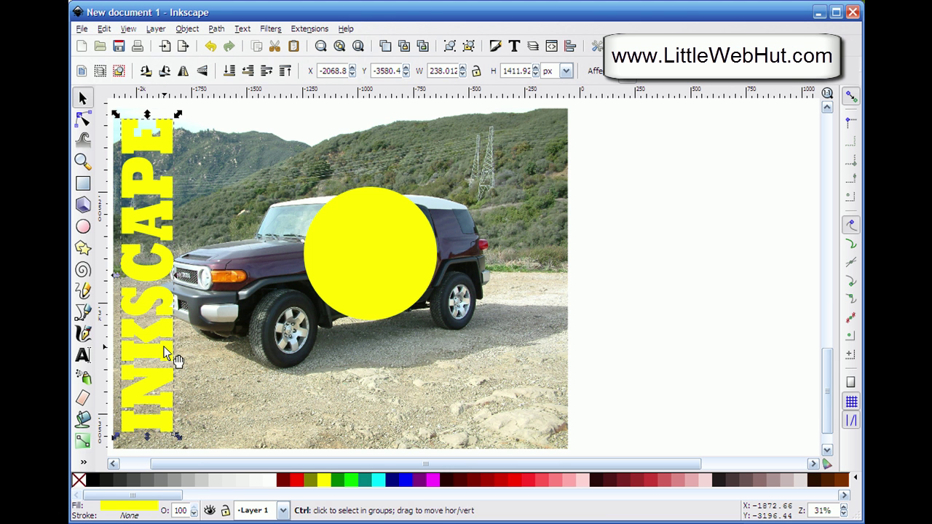
{"action": "left_click", "coordinate": [93, 482]}
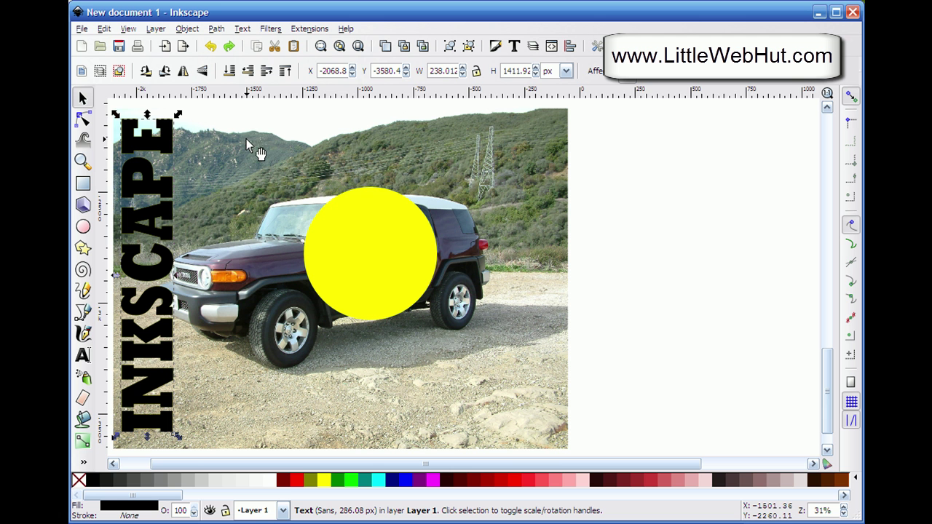
{"action": "left_click", "coordinate": [249, 76]}
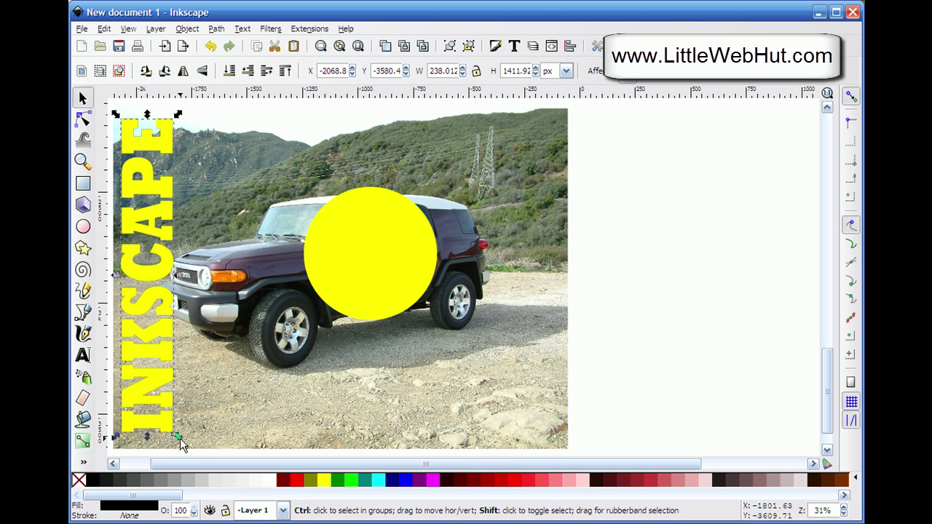
{"action": "left_click_drag", "start_coordinate": [178, 437], "coordinate": [183, 441]}
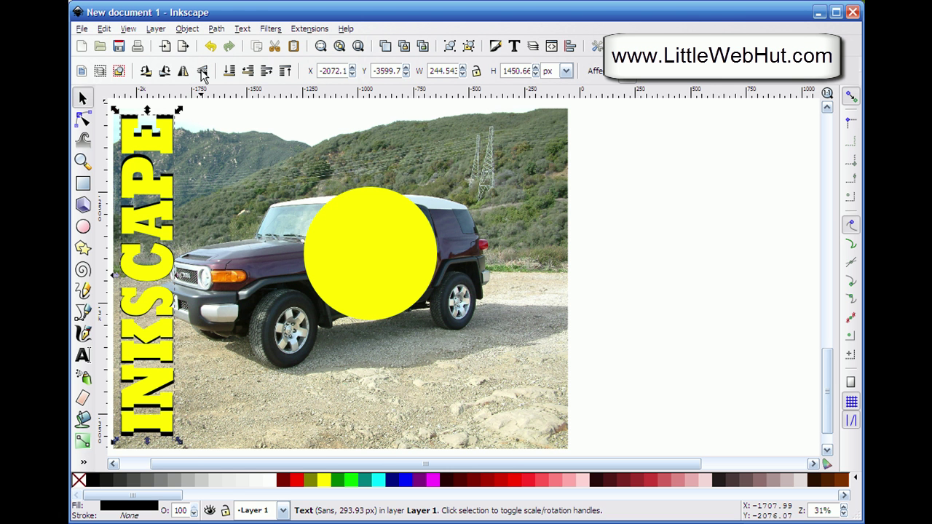
Set the blur of the black text copy to 2.2 in Fill and Stroke to make a soft shadow
{"action": "left_click", "coordinate": [188, 29]}
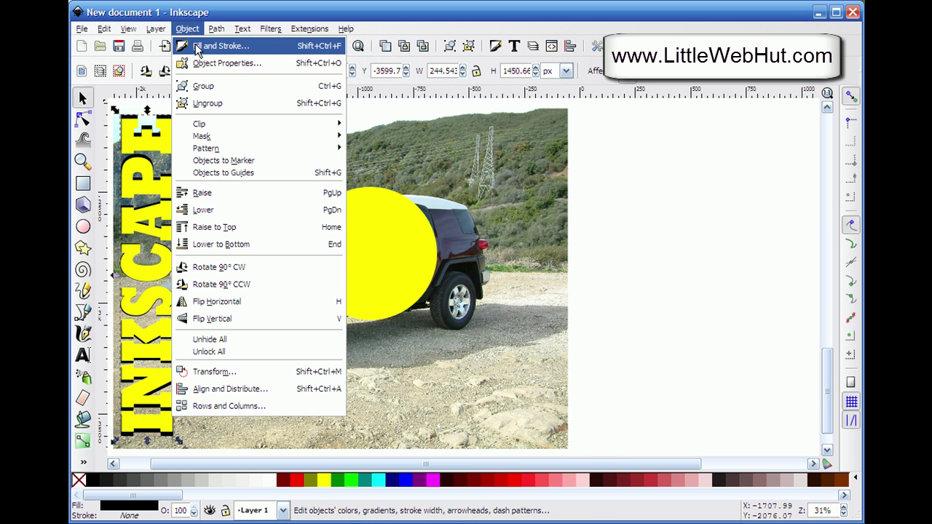
{"action": "left_click", "coordinate": [196, 47]}
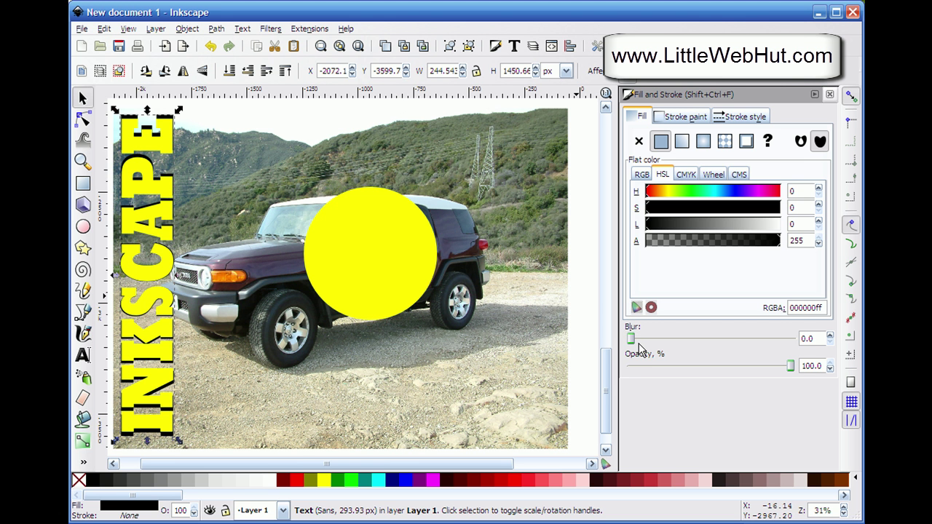
{"action": "left_click_drag", "start_coordinate": [631, 344], "coordinate": [636, 344]}
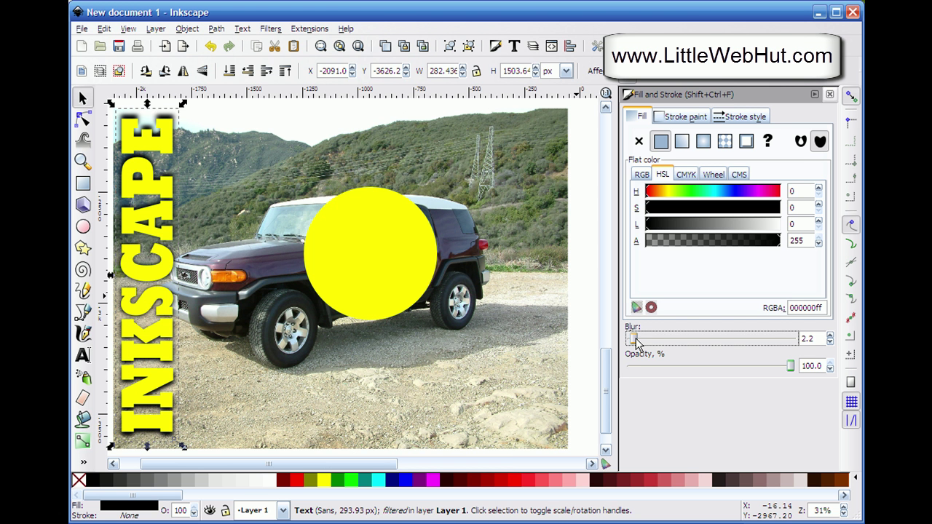
Place a black duplicate of the circle behind the yellow one, enlarged about its centre to about 633 px in diameter
{"action": "left_click", "coordinate": [370, 248]}
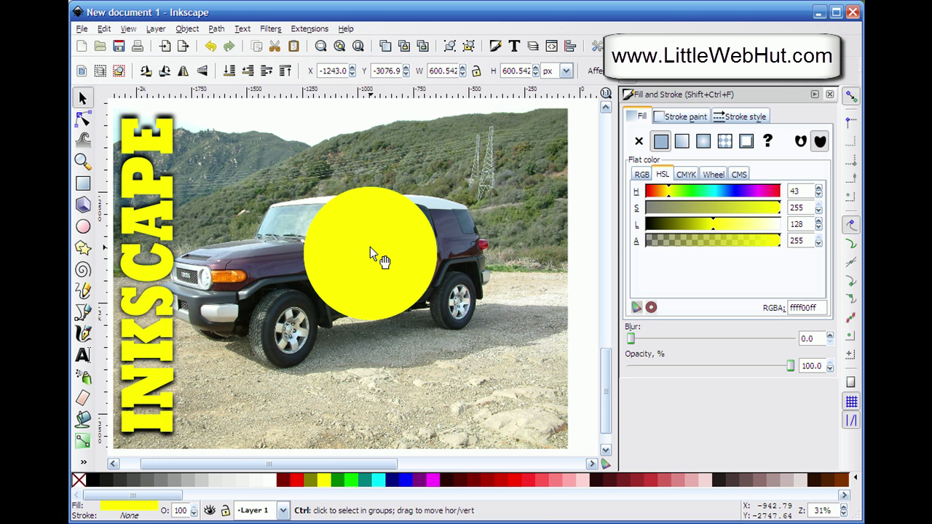
{"action": "left_click", "coordinate": [91, 477]}
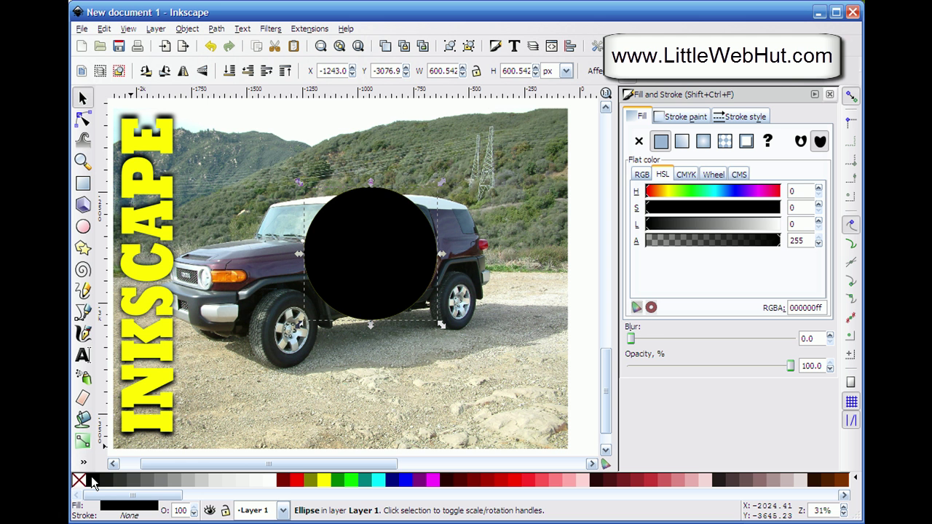
{"action": "left_click", "coordinate": [248, 70]}
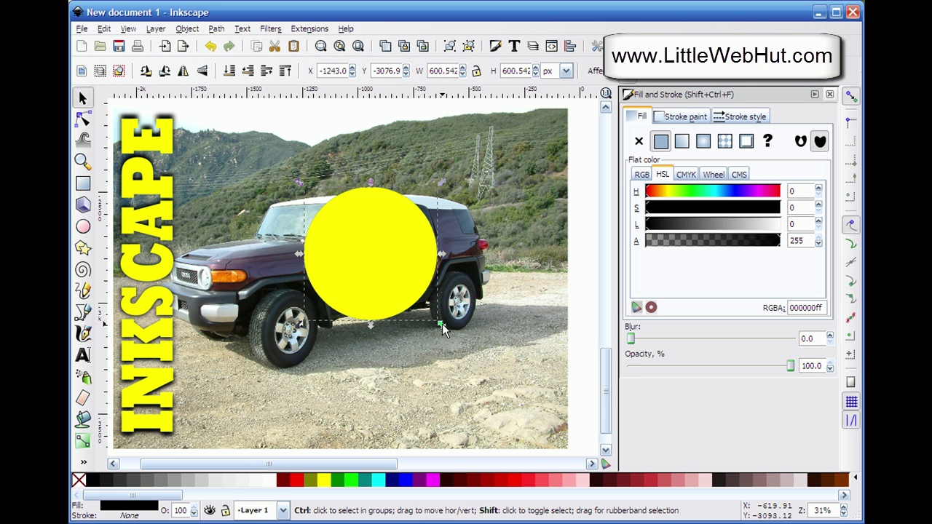
{"action": "left_click_drag", "start_coordinate": [442, 325], "coordinate": [447, 334]}
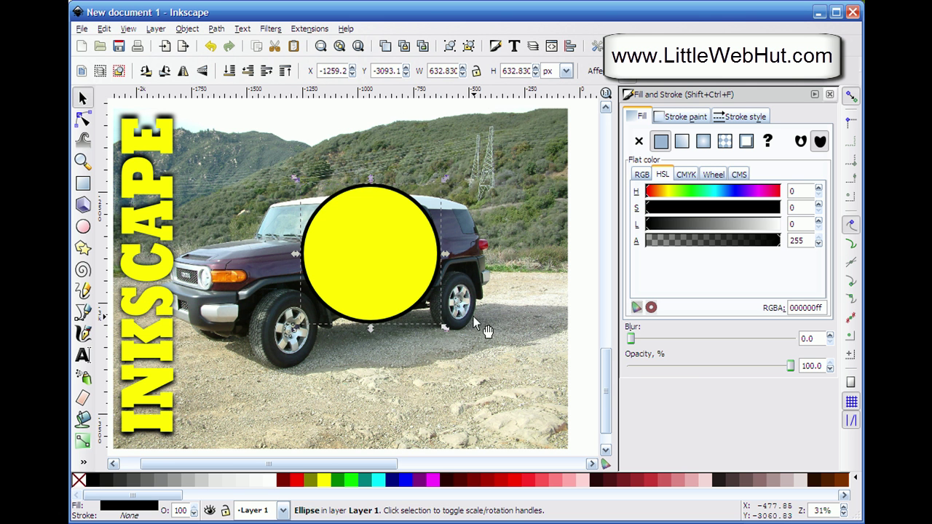
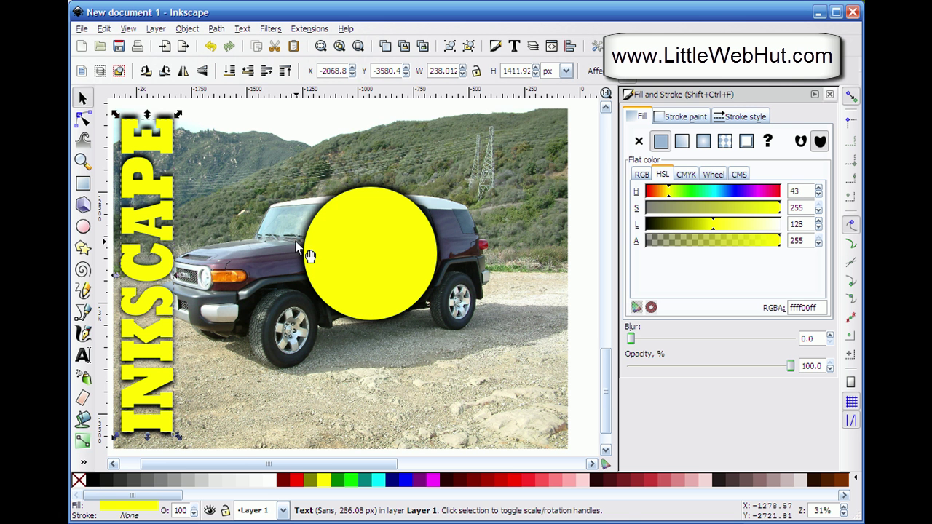
Group the yellow text with the yellow circle and stack the colour photo directly beneath that group, above the black shadows
{"action": "left_click", "coordinate": [383, 252], "text": "shift"}
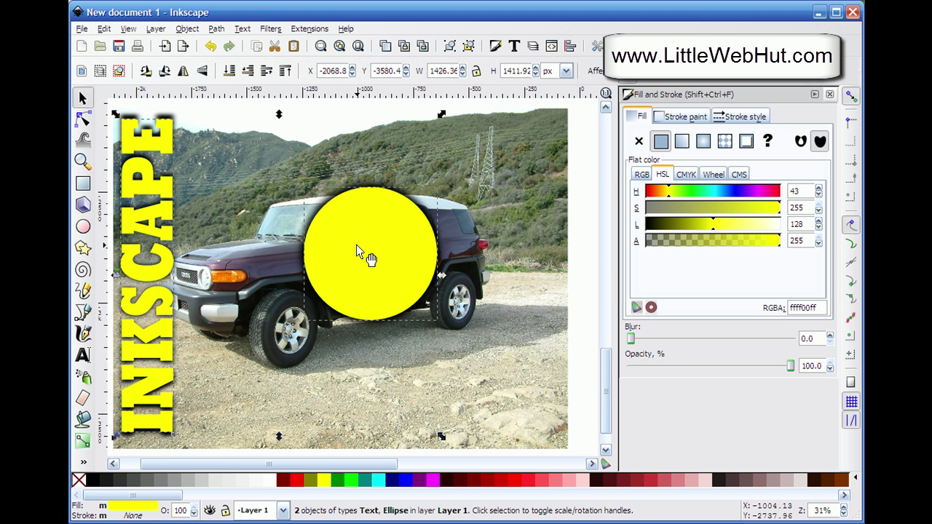
{"action": "left_click", "coordinate": [449, 49]}
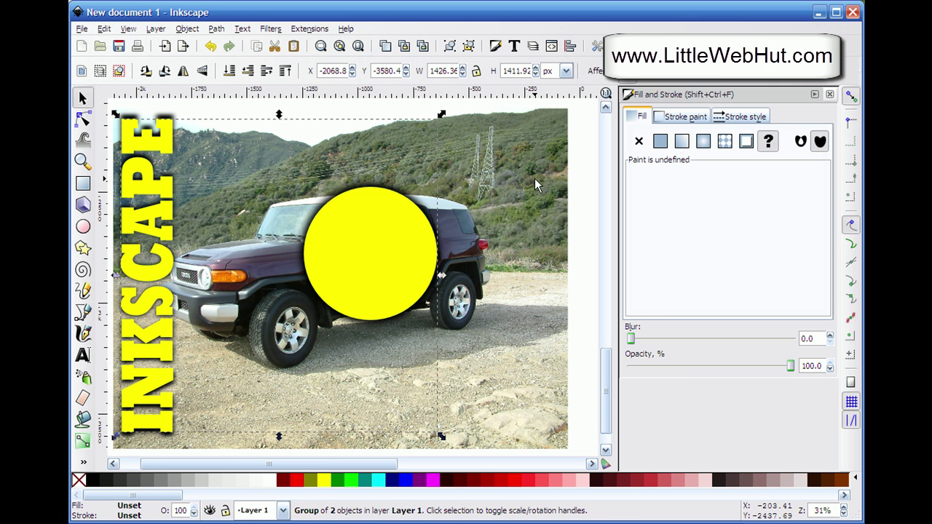
{"action": "left_click", "coordinate": [531, 281]}
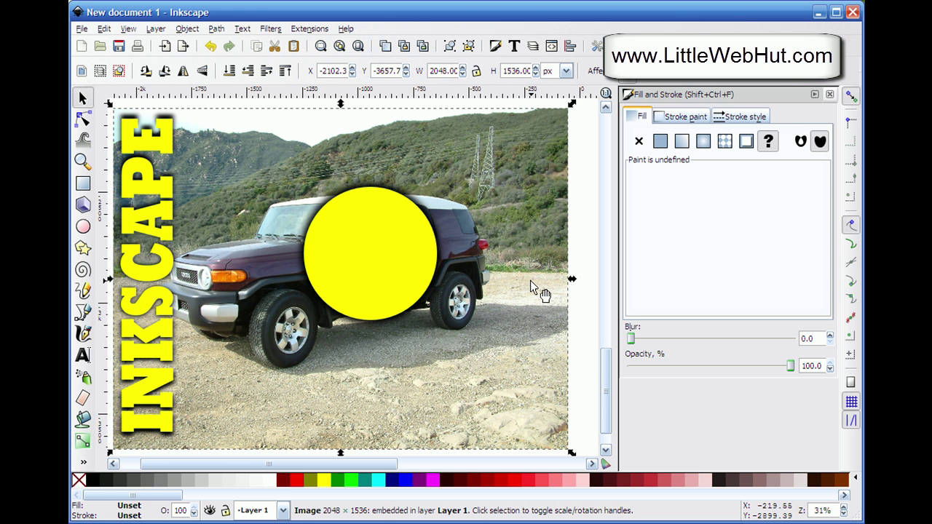
{"action": "left_click", "coordinate": [287, 74]}
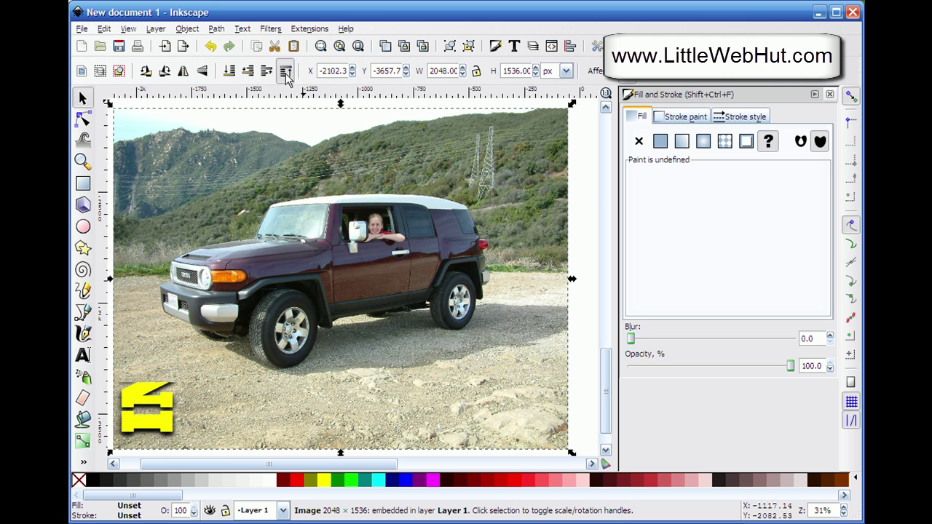
{"action": "left_click", "coordinate": [248, 71]}
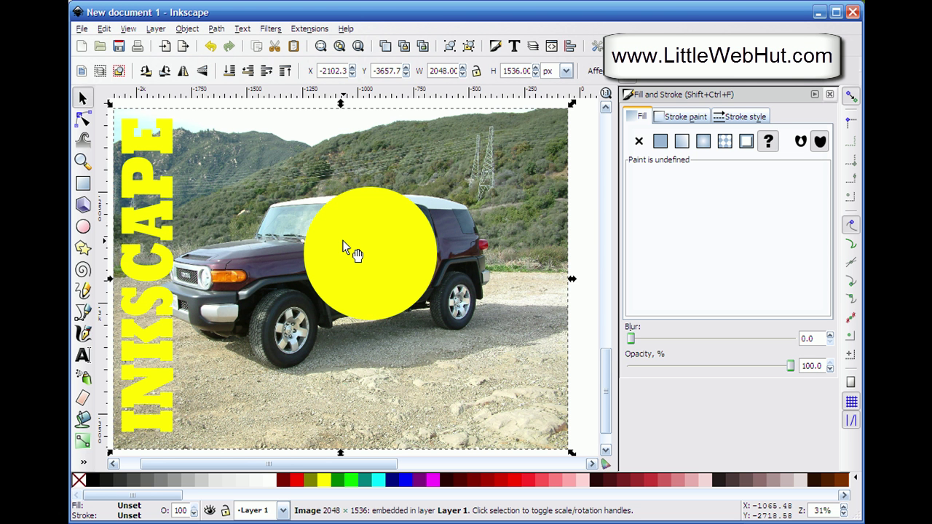
Clip the colour photo to the grouped yellow text and circle, and clear the selection
{"action": "key", "text": "shift"}
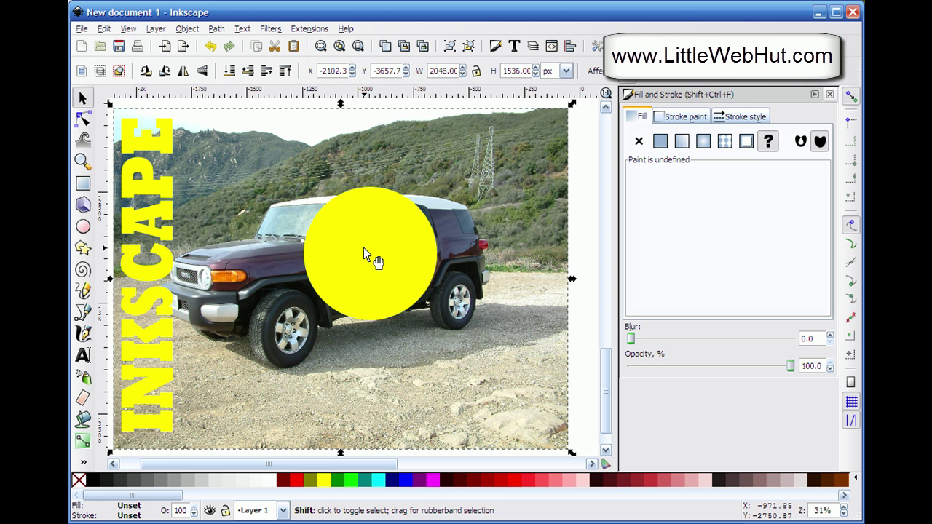
{"action": "left_click", "coordinate": [363, 248], "text": "shift"}
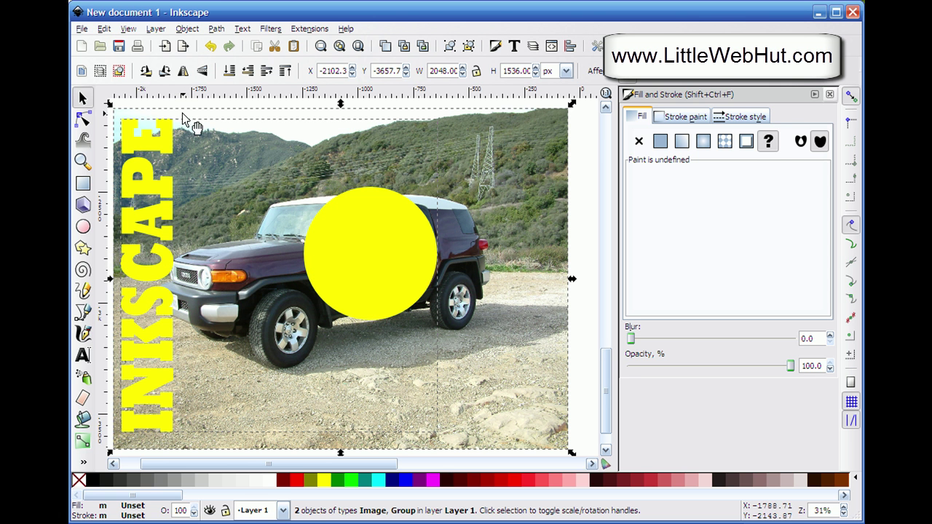
{"action": "left_click", "coordinate": [187, 31]}
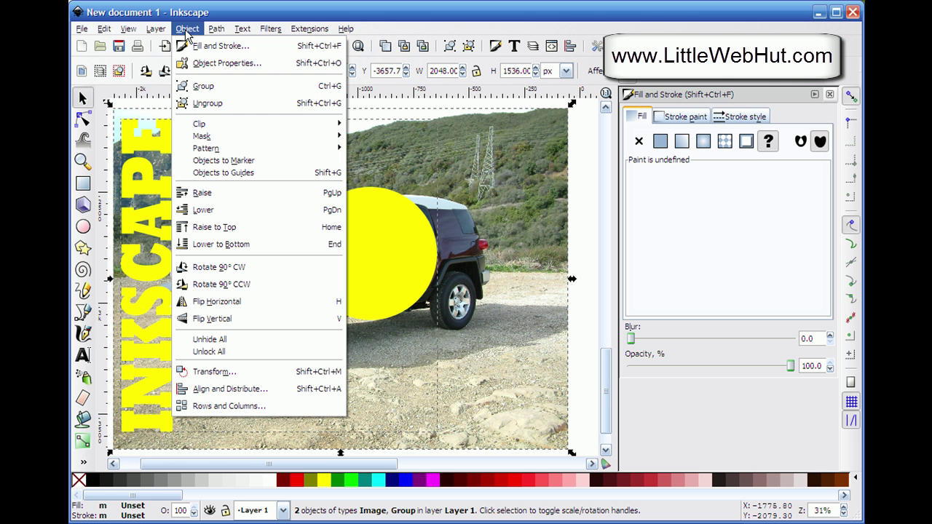
{"action": "mouse_move", "coordinate": [241, 128]}
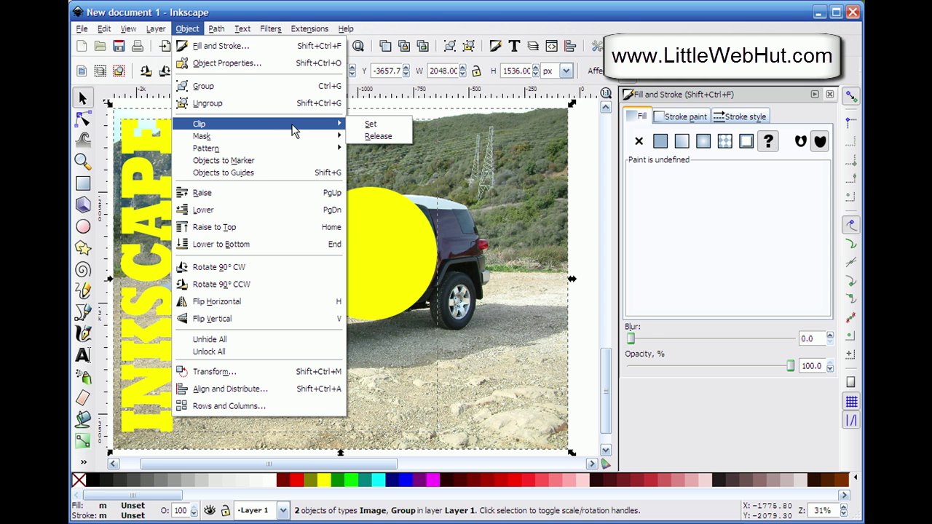
{"action": "left_click", "coordinate": [357, 128]}
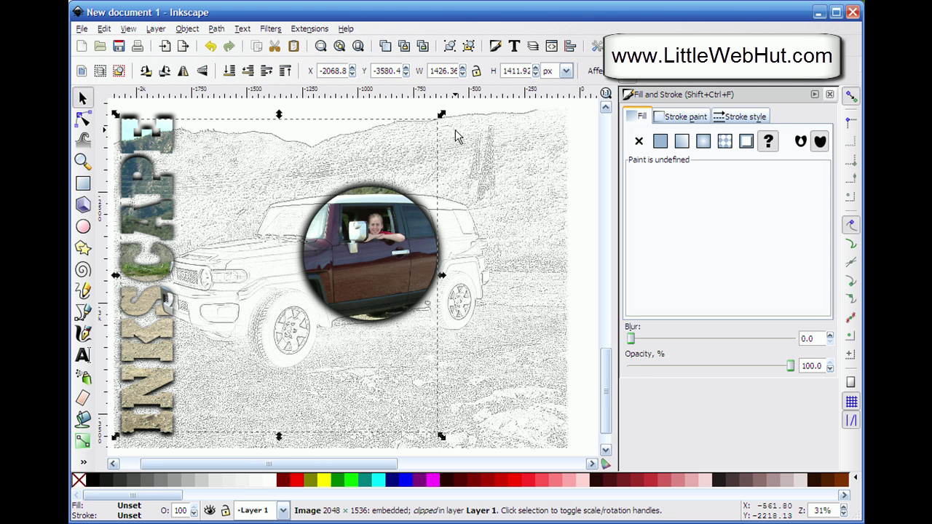
{"action": "left_click", "coordinate": [583, 146]}
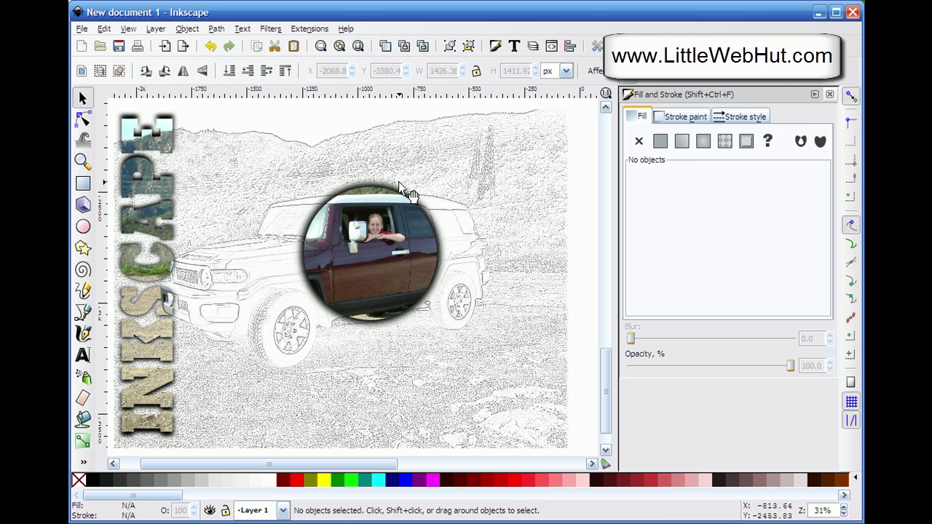